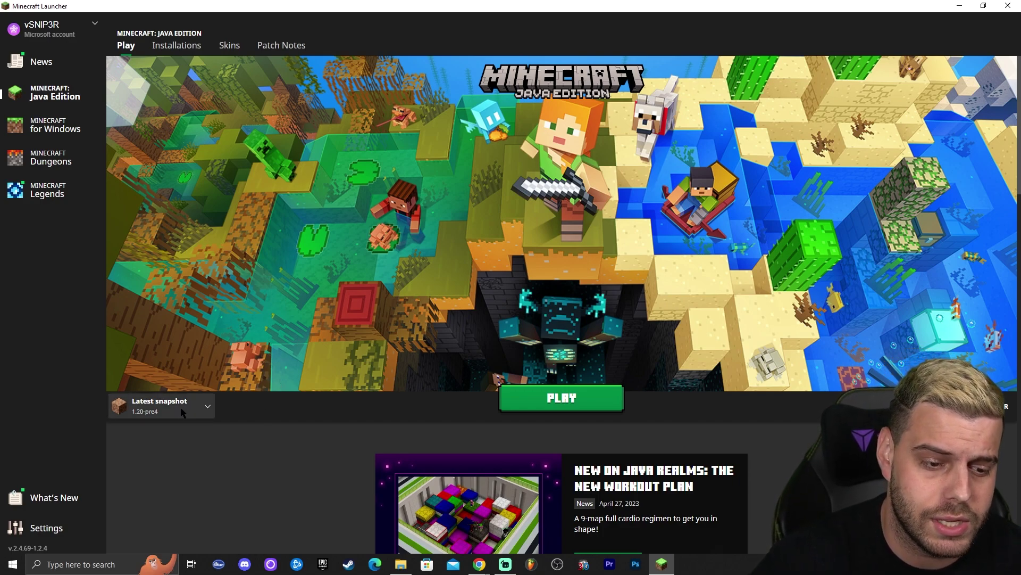
- Try Latest release 1.19.4, then switch back and launch the Latest snapshot 1.20-pre4
{"action": "left_click", "coordinate": [204, 410]}
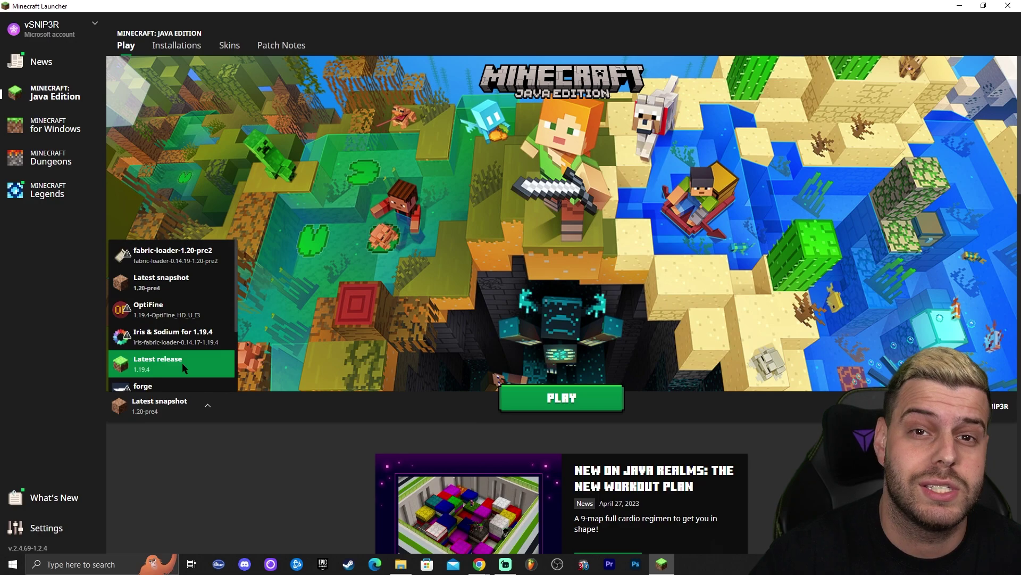
{"action": "left_click", "coordinate": [182, 363]}
{"action": "left_click", "coordinate": [193, 405]}
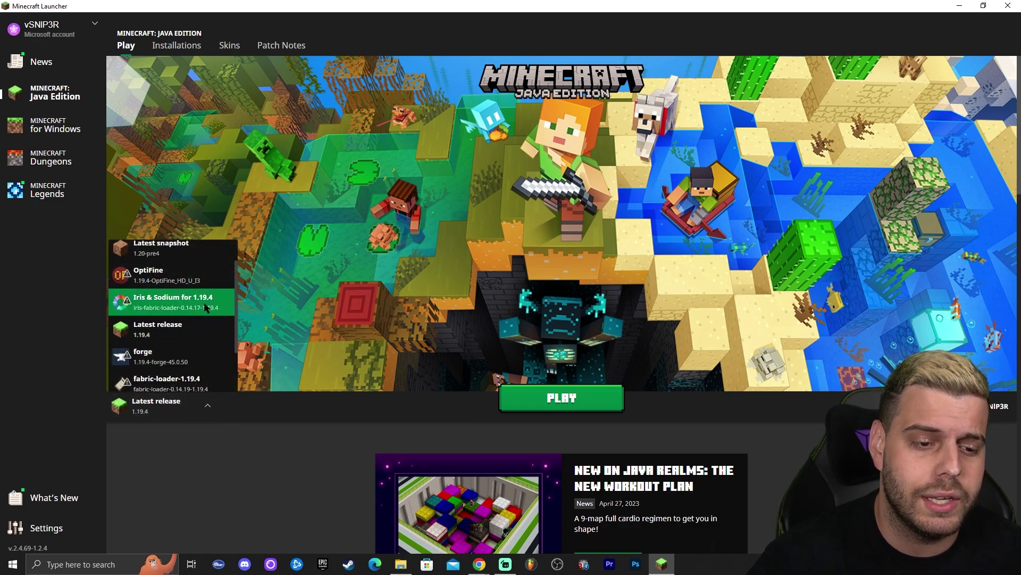
{"action": "scroll", "coordinate": [143, 290], "scroll_direction": "up", "scroll_amount": 3}
{"action": "left_click", "coordinate": [173, 284]}
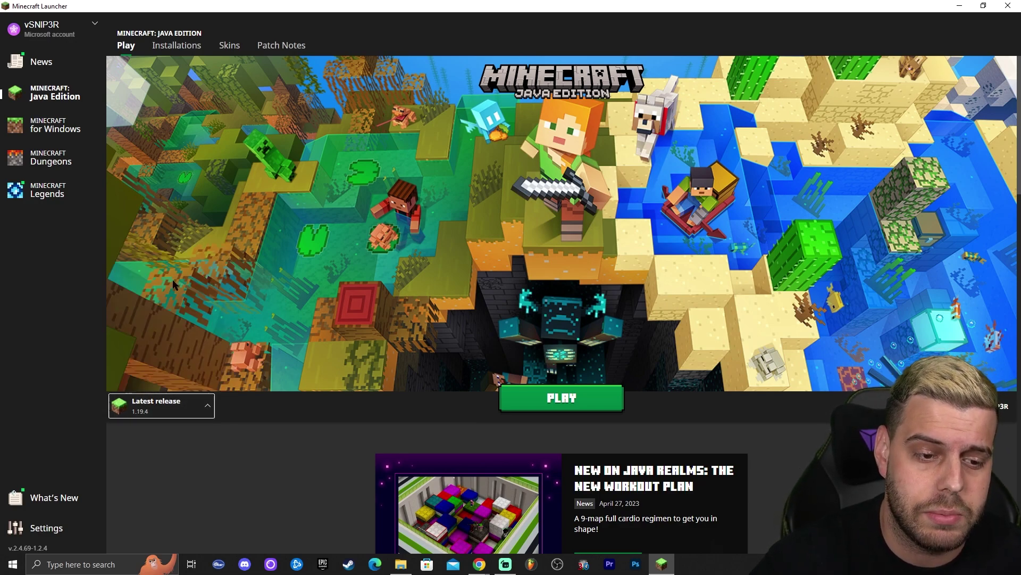
{"action": "left_click", "coordinate": [596, 399]}
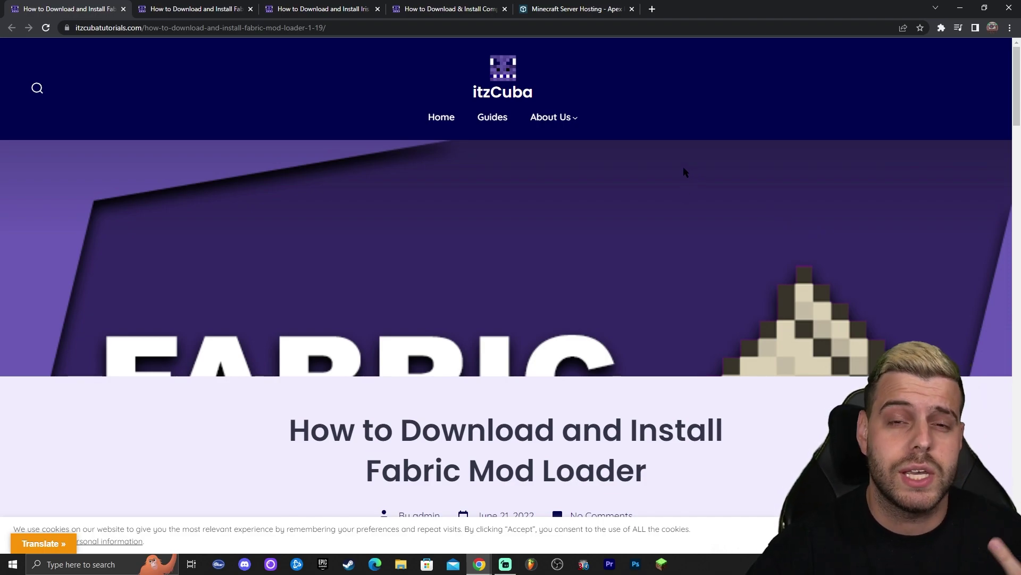
- Scroll the itzCuba Fabric guide to Step 1 and follow its Download Fabric Loader link
{"action": "scroll", "coordinate": [682, 164], "scroll_direction": "down", "scroll_amount": 8}
{"action": "scroll", "coordinate": [785, 176], "scroll_direction": "down", "scroll_amount": 9}
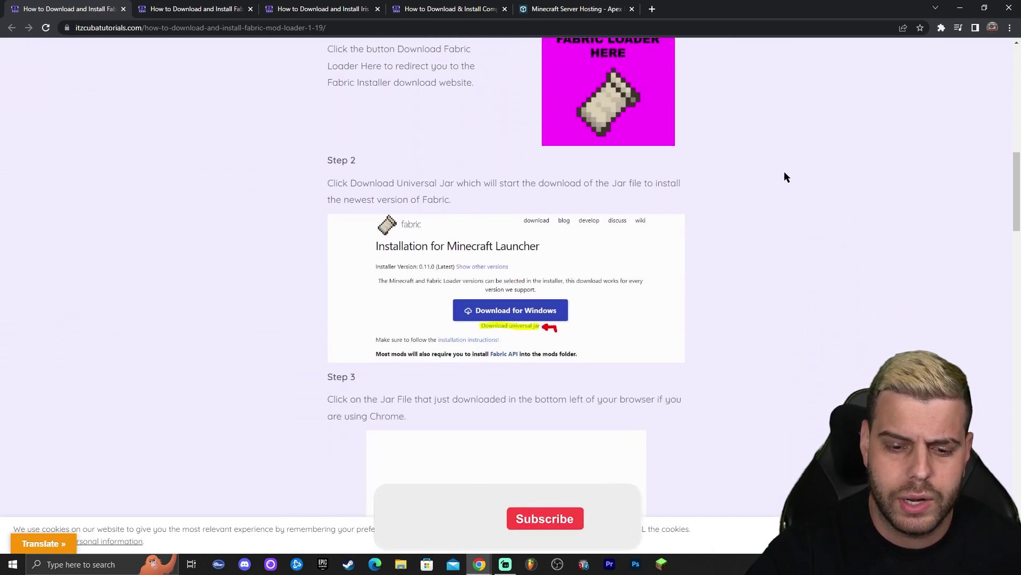
{"action": "scroll", "coordinate": [804, 181], "scroll_direction": "up", "scroll_amount": 7}
{"action": "scroll", "coordinate": [819, 189], "scroll_direction": "up", "scroll_amount": 3}
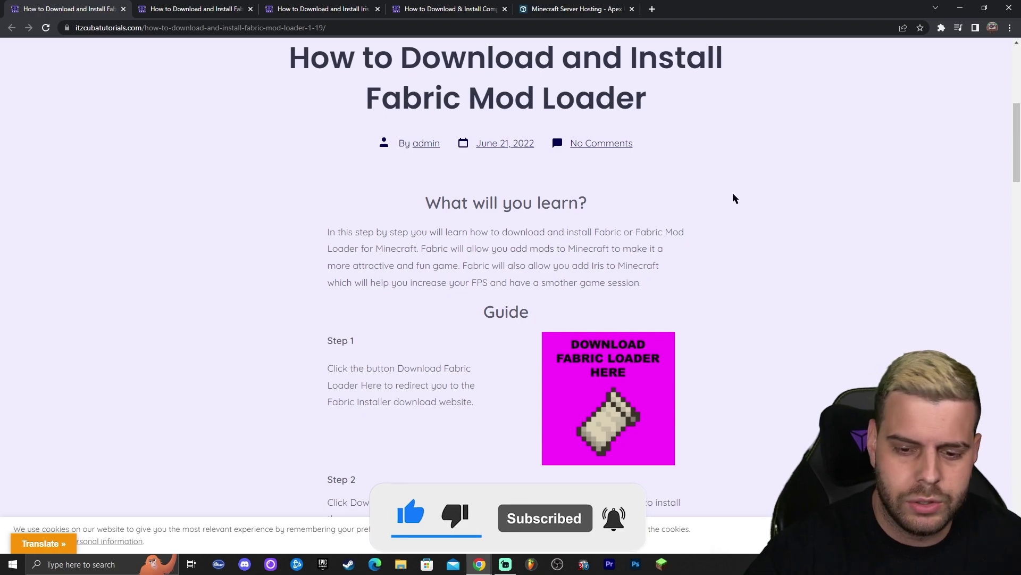
{"action": "scroll", "coordinate": [732, 196], "scroll_direction": "down", "scroll_amount": 3}
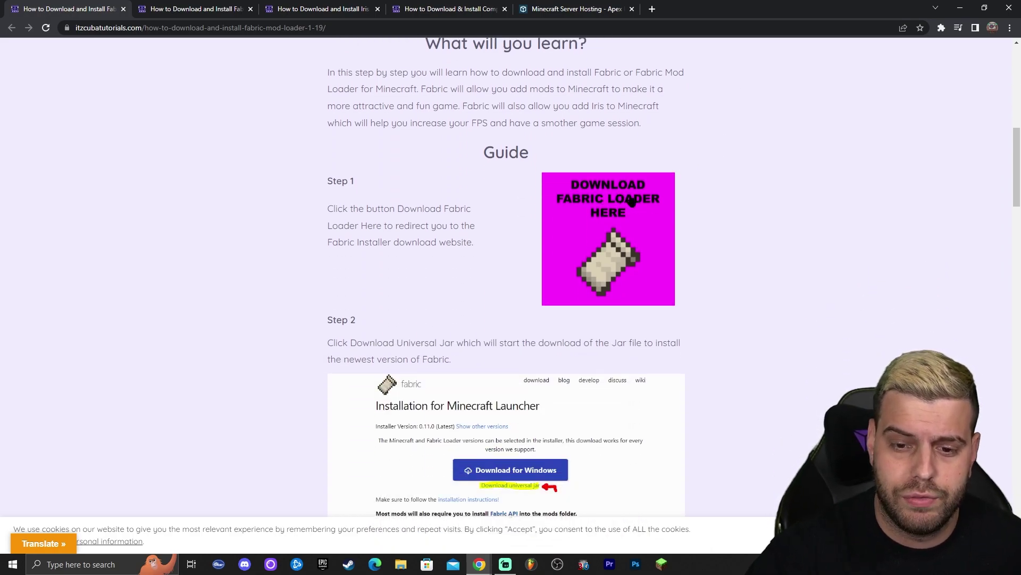
{"action": "left_click", "coordinate": [607, 199]}
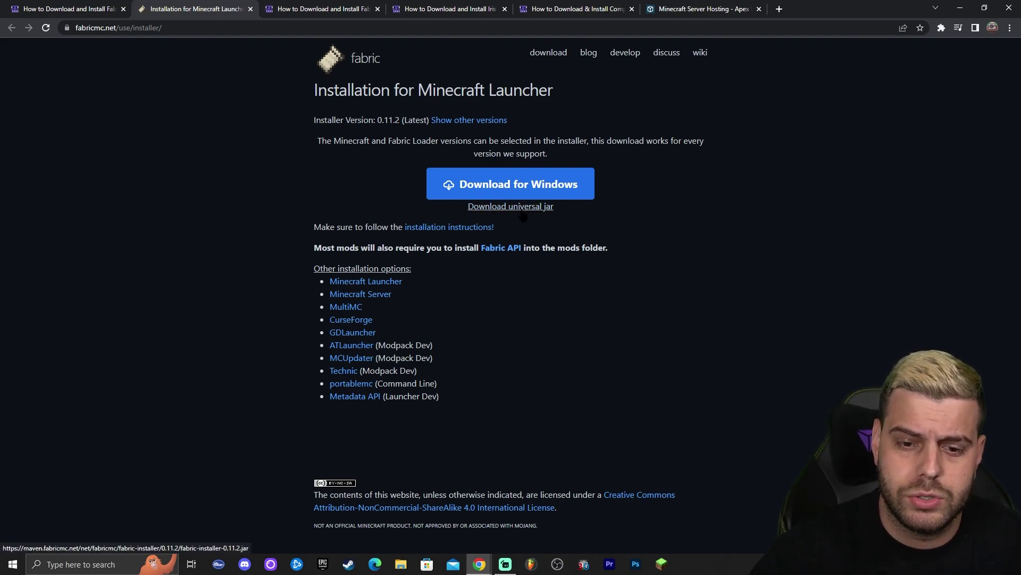
- Save the universal Fabric installer 0.11.2 jar and drag it from Downloads onto the desktop
{"action": "left_click", "coordinate": [543, 207]}
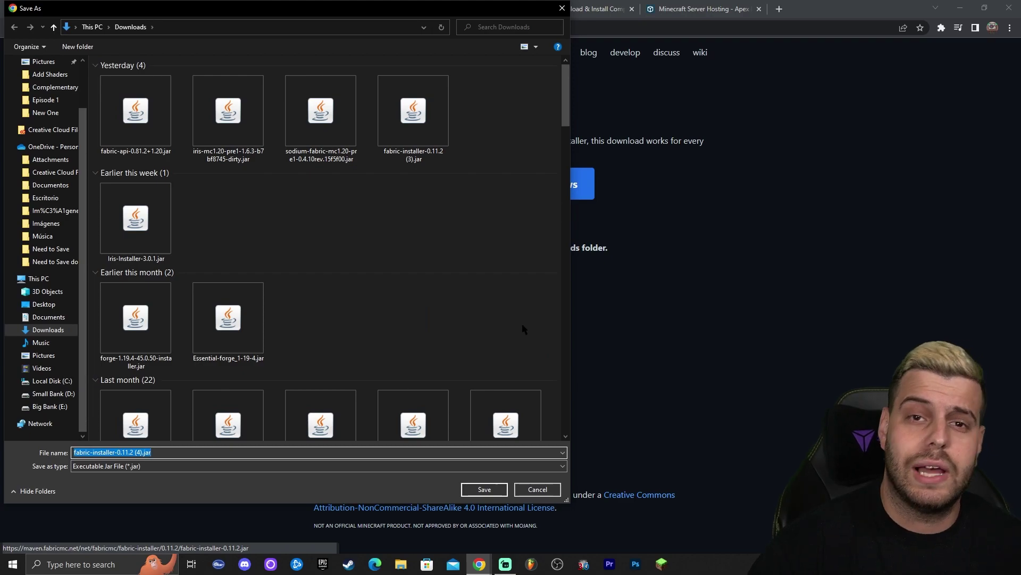
{"action": "left_click", "coordinate": [485, 489]}
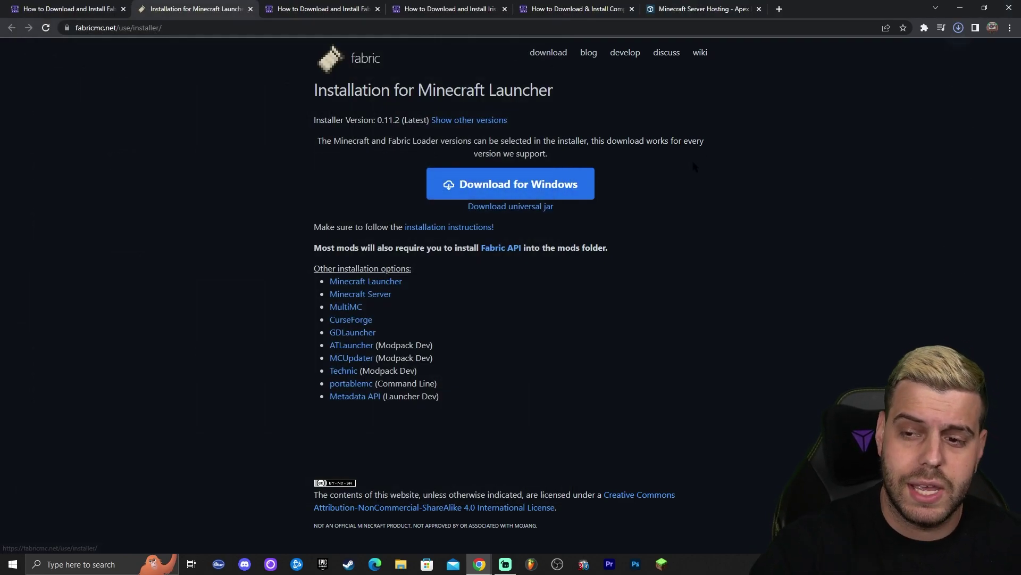
{"action": "double_click", "coordinate": [828, 7]}
{"action": "left_click", "coordinate": [912, 62]}
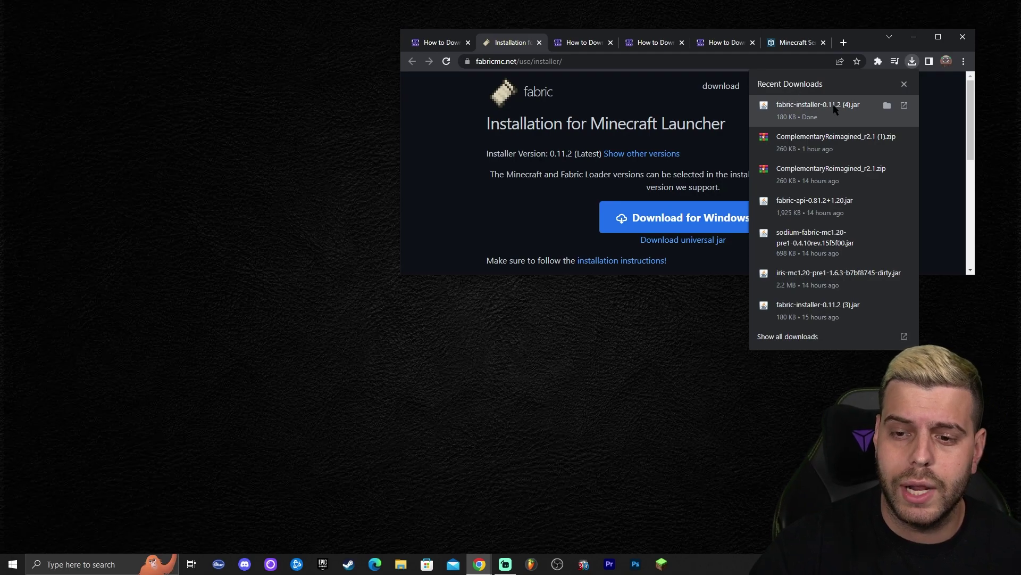
{"action": "left_click_drag", "start_coordinate": [834, 108], "coordinate": [322, 152]}
{"action": "left_click_drag", "start_coordinate": [194, 168], "coordinate": [196, 112]}
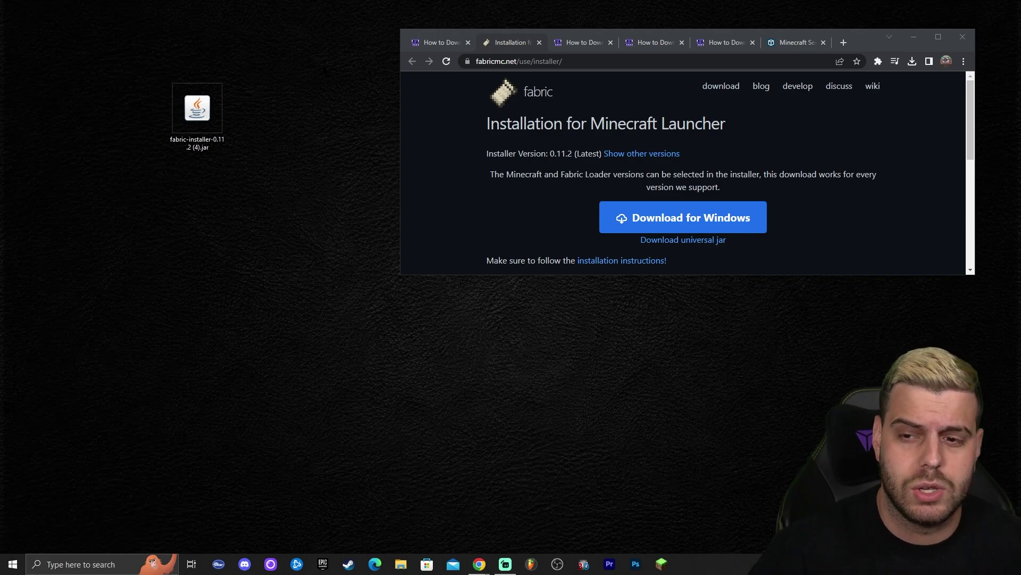
- Maximize Chrome, close the installer tabs, and follow the guide's Download Fabric API link
{"action": "left_click", "coordinate": [938, 36]}
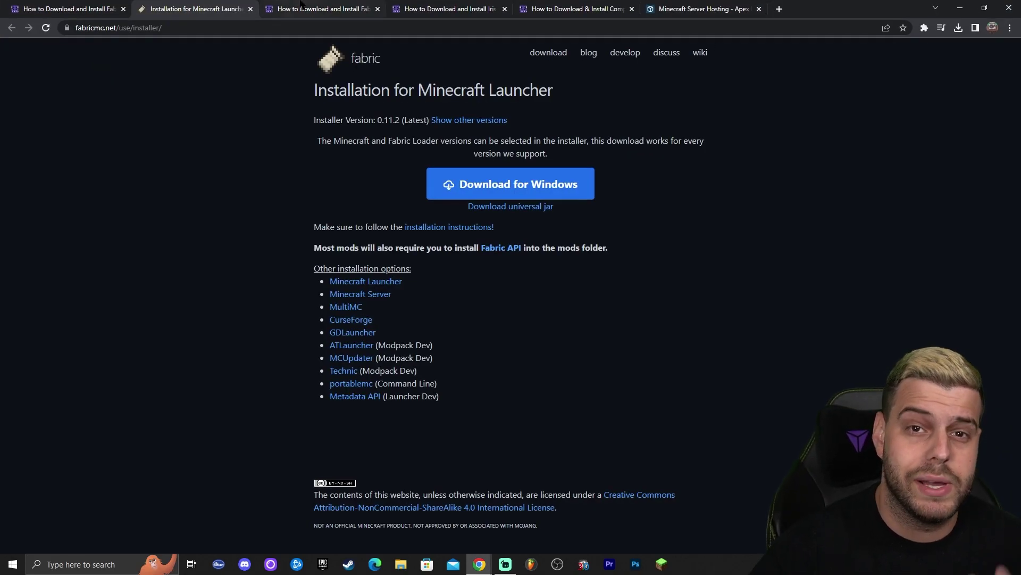
{"action": "key", "text": "ctrl+w"}
{"action": "key", "text": "ctrl+w"}
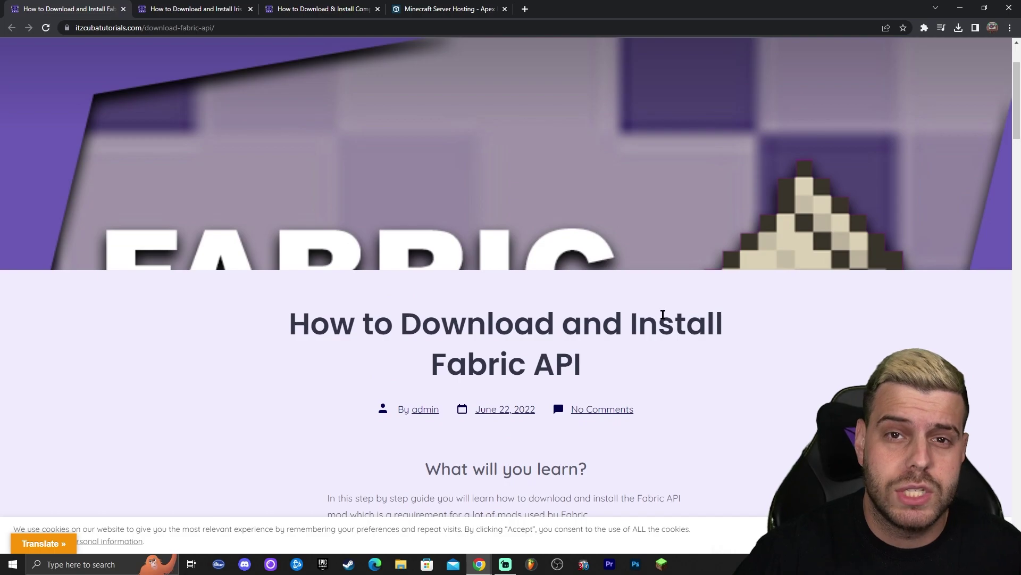
{"action": "scroll", "coordinate": [699, 327], "scroll_direction": "down", "scroll_amount": 4}
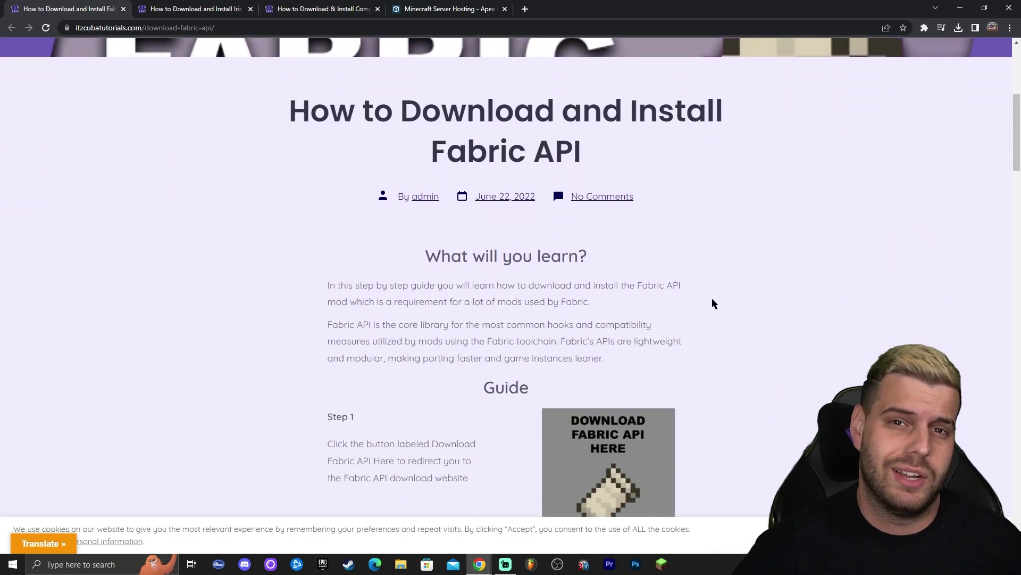
{"action": "scroll", "coordinate": [747, 277], "scroll_direction": "down", "scroll_amount": 1}
{"action": "scroll", "coordinate": [767, 221], "scroll_direction": "down", "scroll_amount": 1}
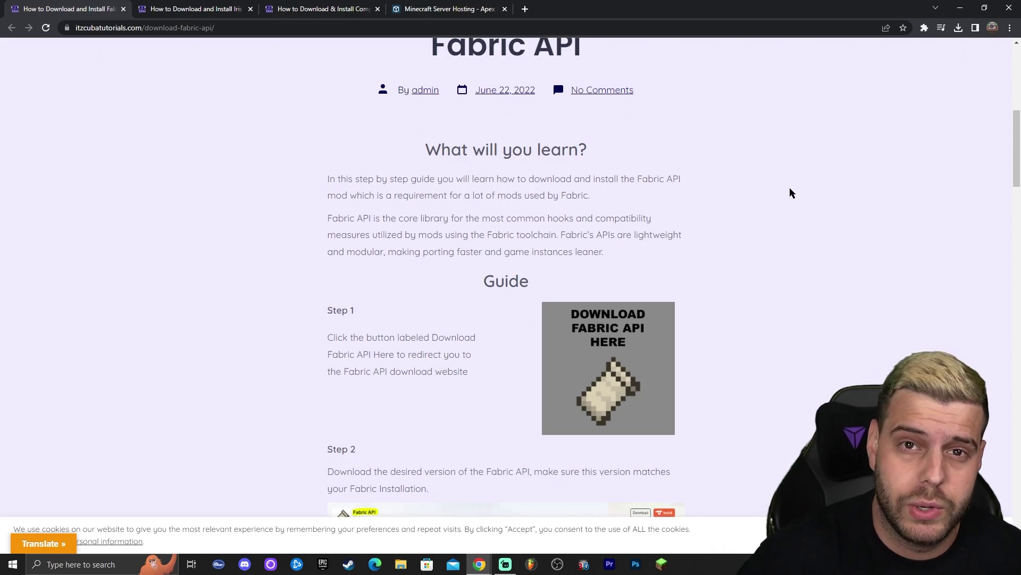
{"action": "scroll", "coordinate": [771, 186], "scroll_direction": "down", "scroll_amount": 2}
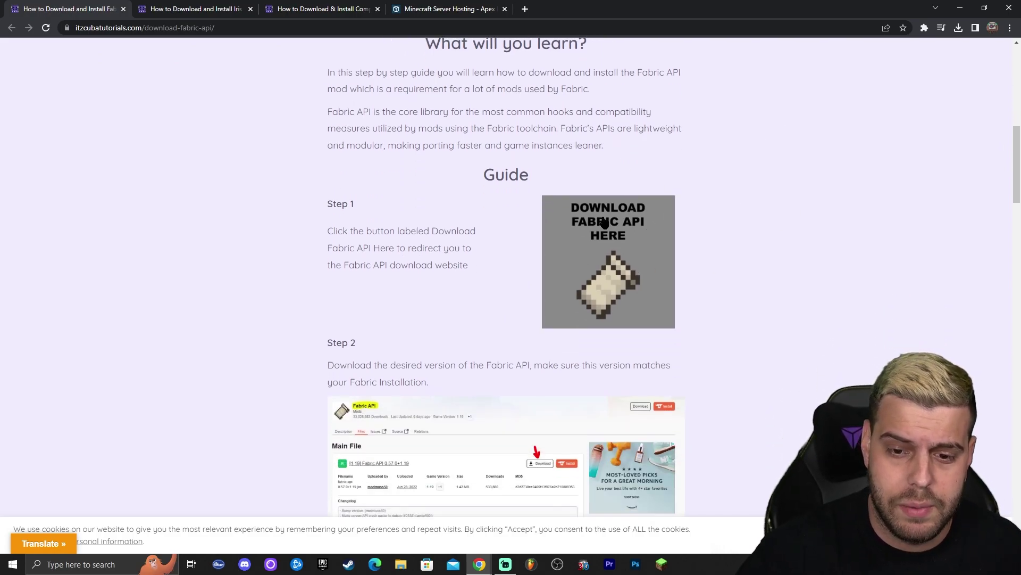
{"action": "left_click", "coordinate": [620, 216]}
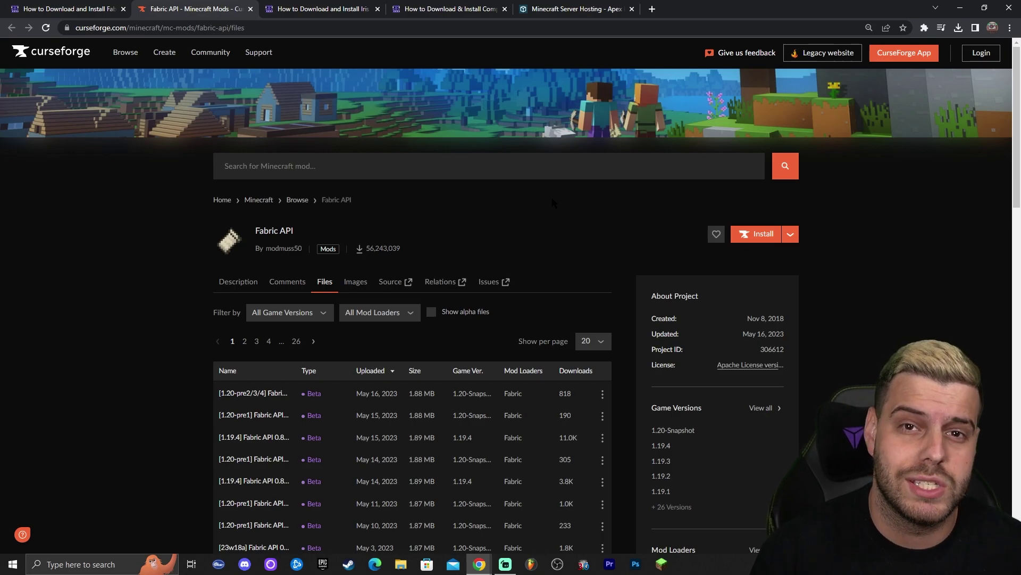
{"action": "scroll", "coordinate": [552, 202], "scroll_direction": "down", "scroll_amount": 3}
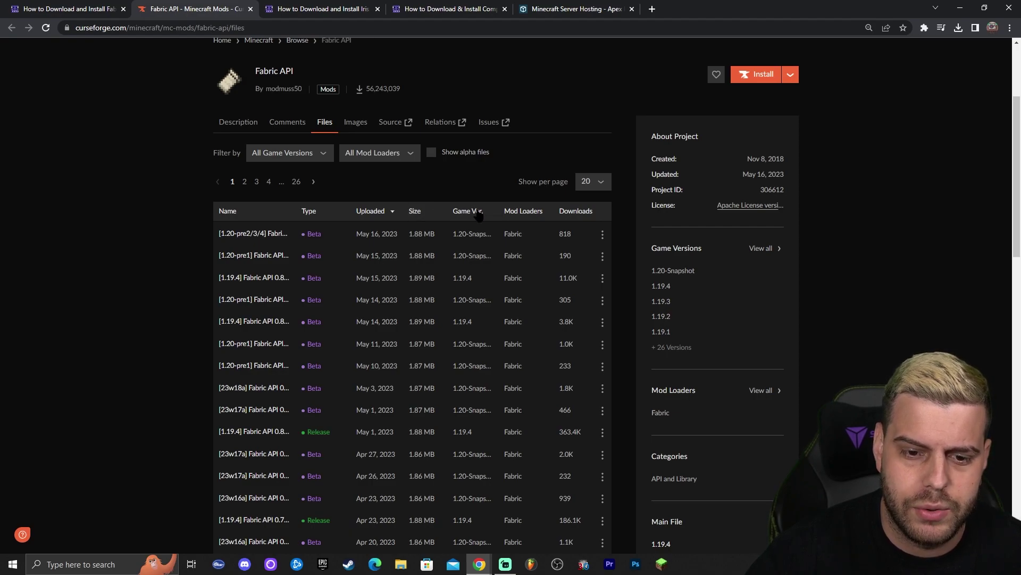
{"action": "scroll", "coordinate": [521, 128], "scroll_direction": "down", "scroll_amount": 1}
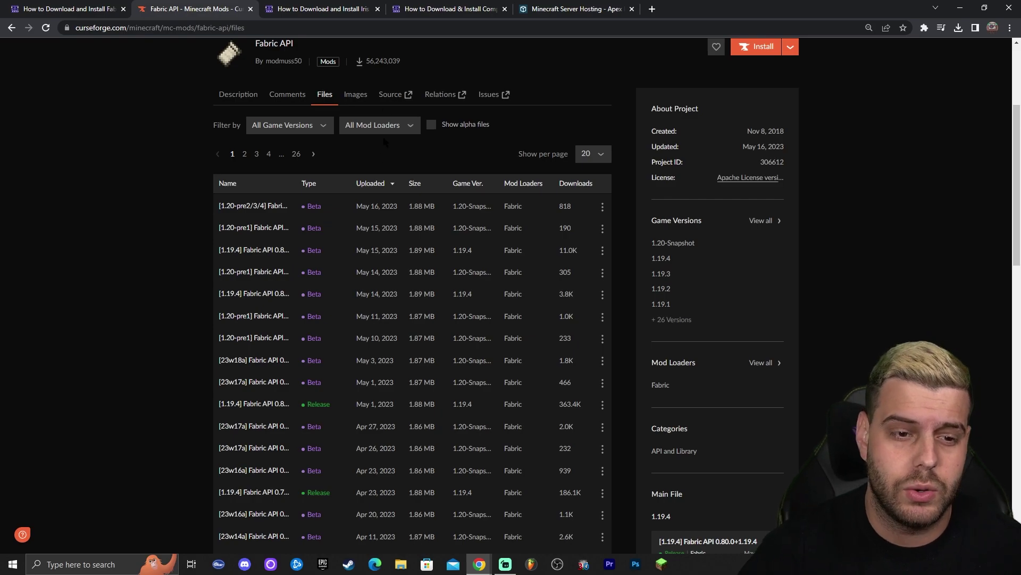
{"action": "left_click", "coordinate": [300, 128]}
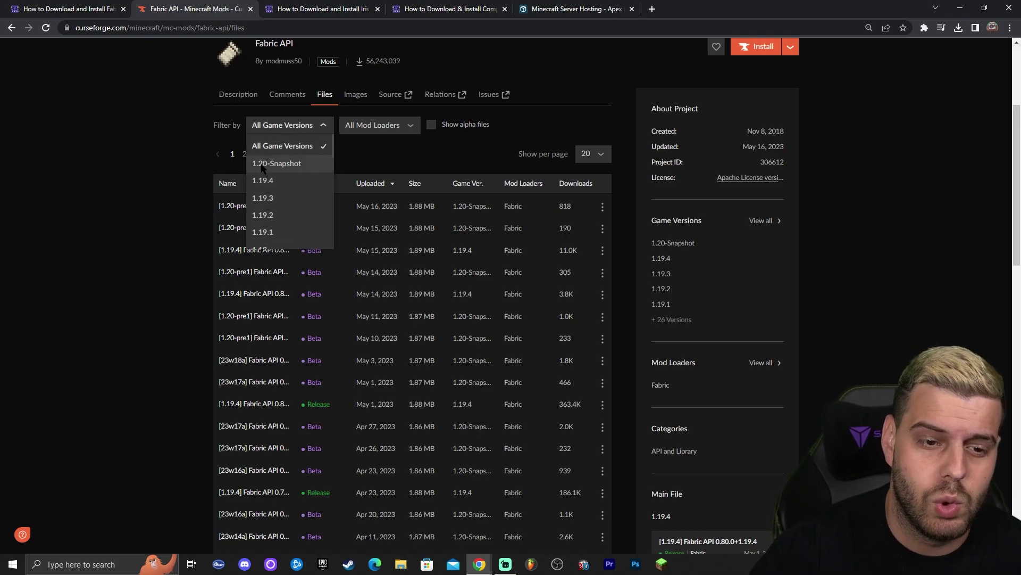
{"action": "left_click", "coordinate": [264, 165]}
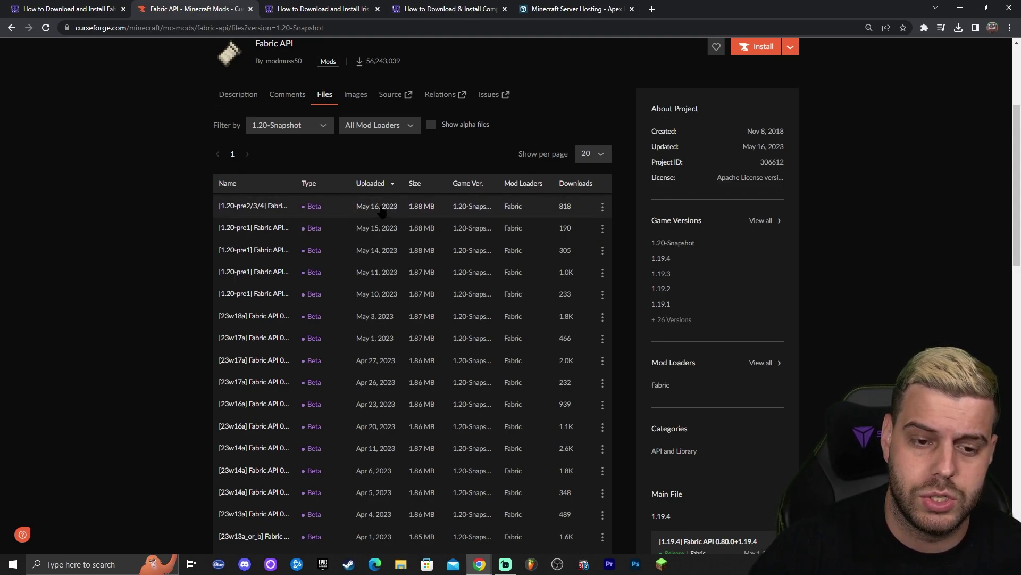
{"action": "left_click", "coordinate": [467, 213]}
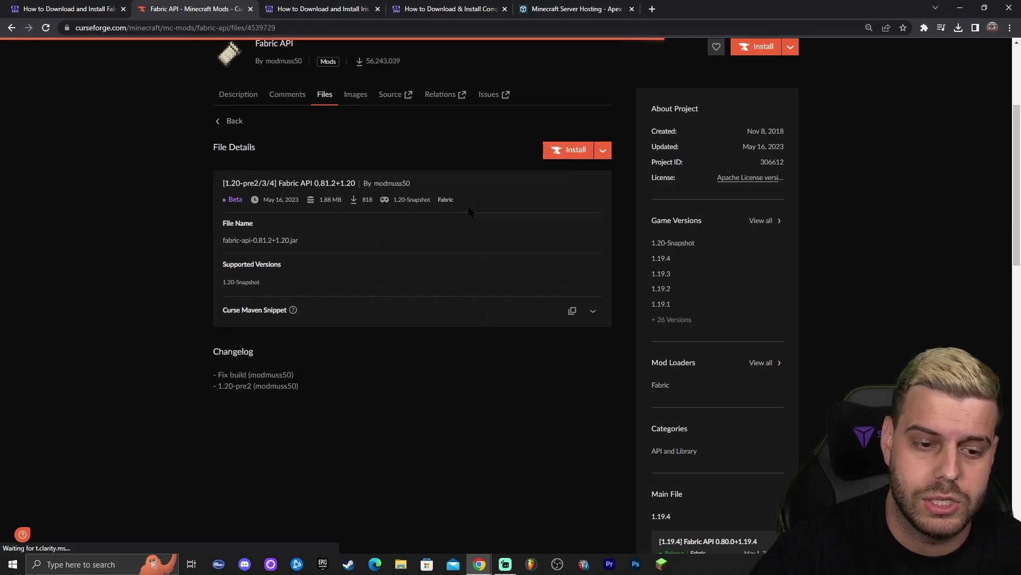
{"action": "left_click", "coordinate": [261, 184]}
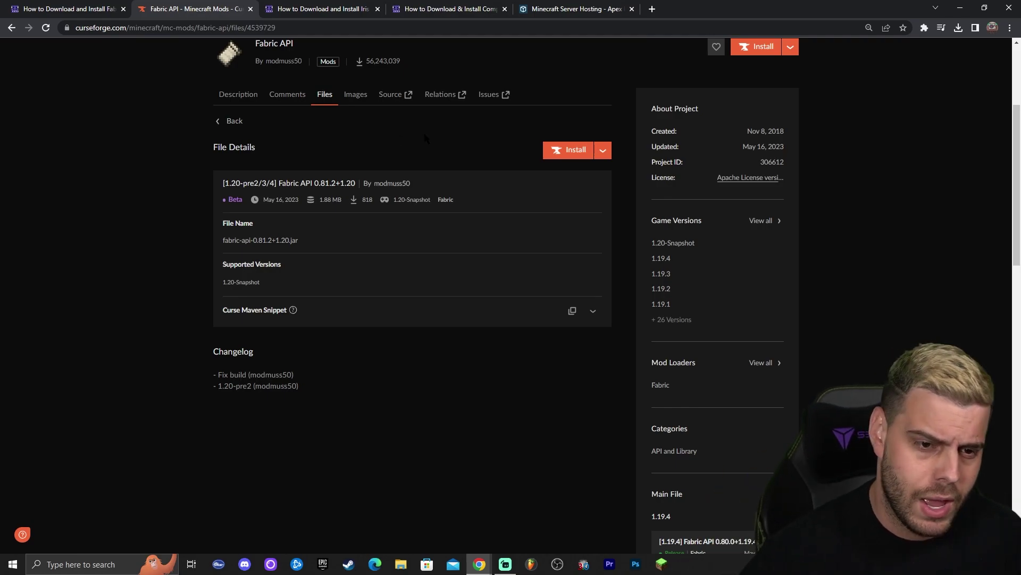
{"action": "left_click", "coordinate": [220, 122]}
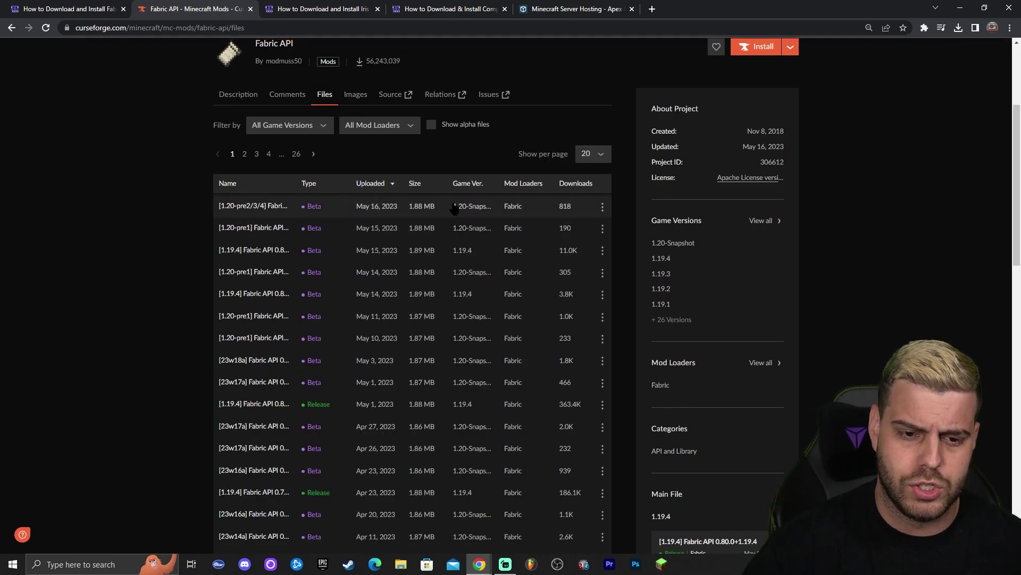
- Download the newest fabric-api-0.81.2 jar and drag it onto the desktop beside the installer
{"action": "left_click", "coordinate": [603, 207]}
{"action": "left_click", "coordinate": [648, 253]}
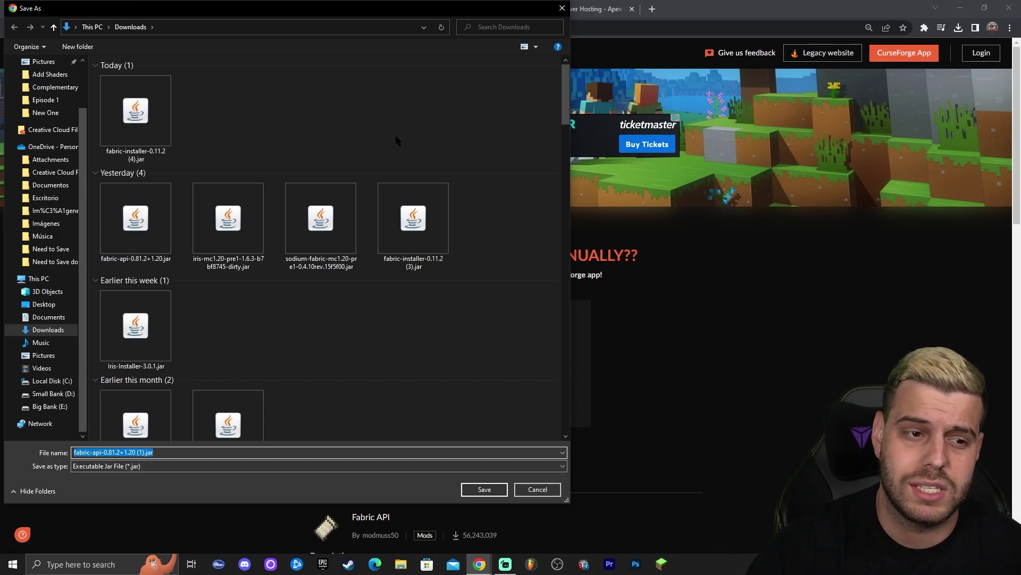
{"action": "left_click", "coordinate": [485, 489]}
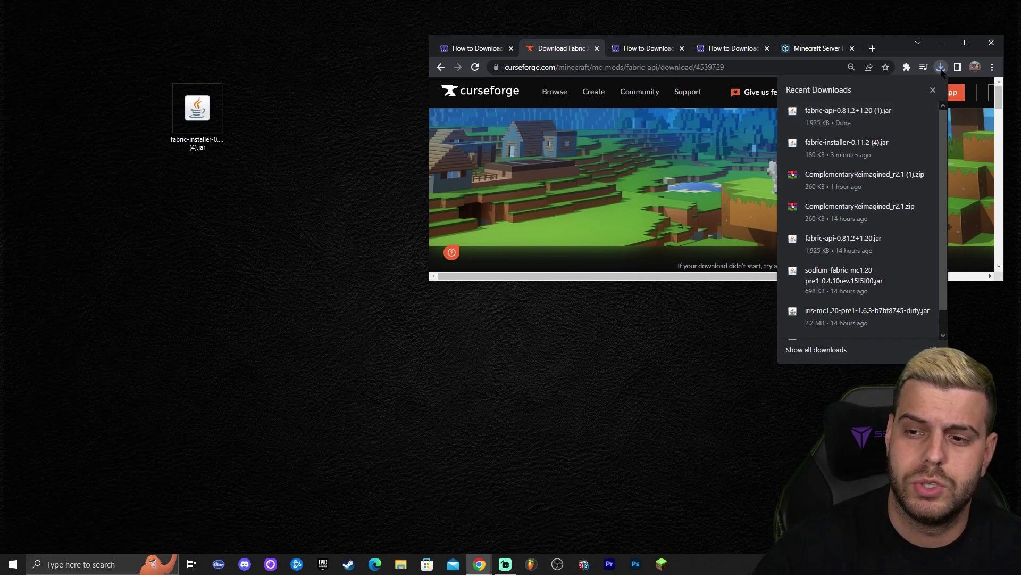
{"action": "left_click_drag", "start_coordinate": [814, 113], "coordinate": [197, 191]}
{"action": "right_click", "coordinate": [334, 131]}
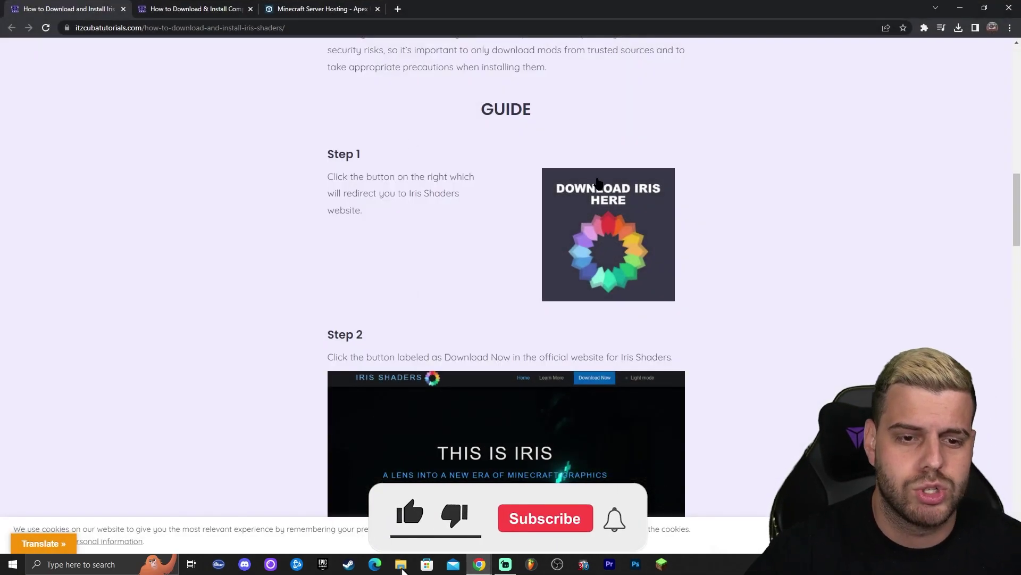
- Follow the guide's DOWNLOAD IRIS HERE link and scroll down the irisshaders.net page
{"action": "scroll", "coordinate": [707, 212], "scroll_direction": "up", "scroll_amount": 12}
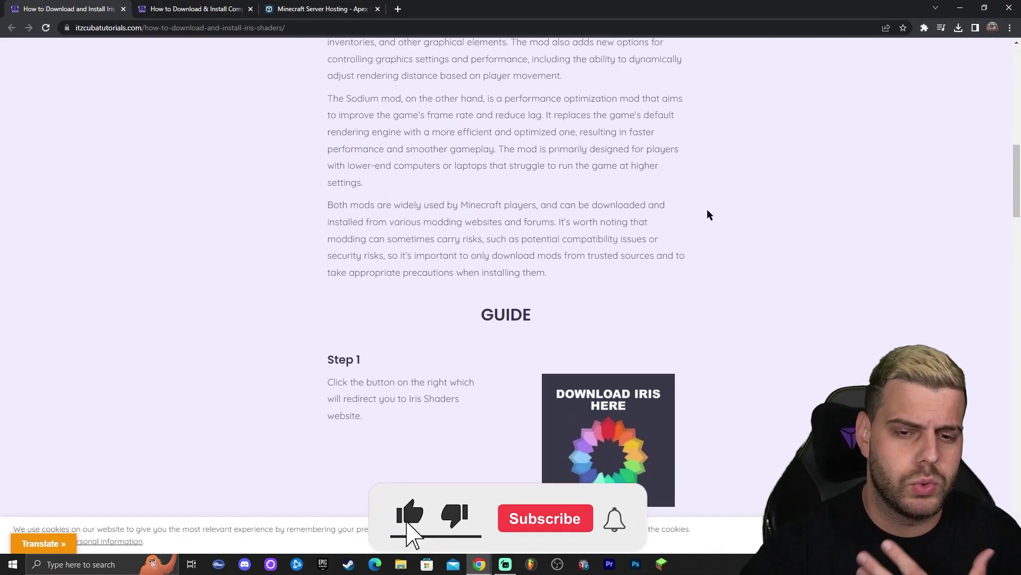
{"action": "scroll", "coordinate": [735, 251], "scroll_direction": "down", "scroll_amount": 6}
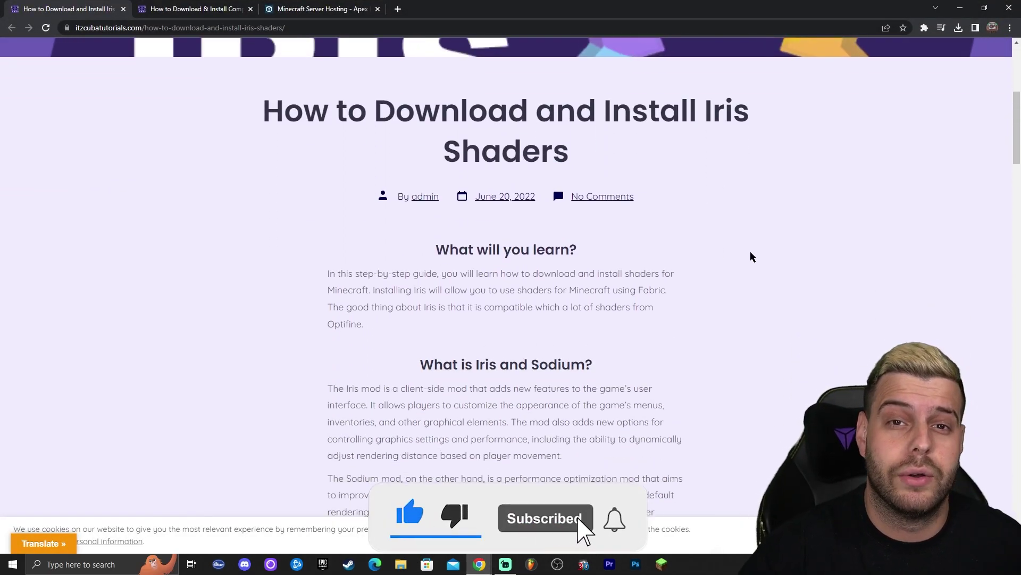
{"action": "scroll", "coordinate": [743, 196], "scroll_direction": "down", "scroll_amount": 6}
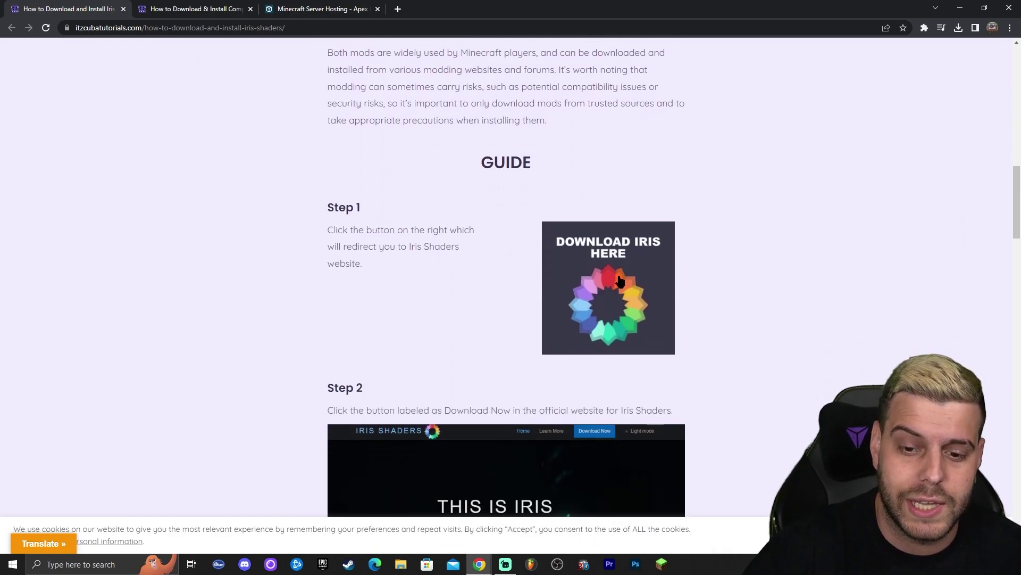
{"action": "left_click", "coordinate": [644, 254]}
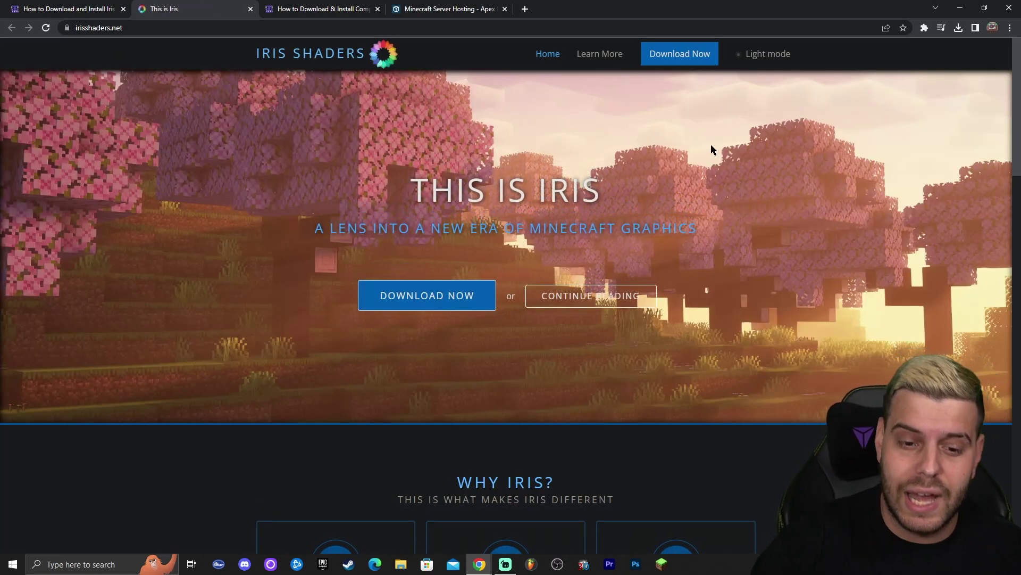
{"action": "scroll", "coordinate": [761, 179], "scroll_direction": "down", "scroll_amount": 3}
{"action": "scroll", "coordinate": [759, 168], "scroll_direction": "down", "scroll_amount": 15}
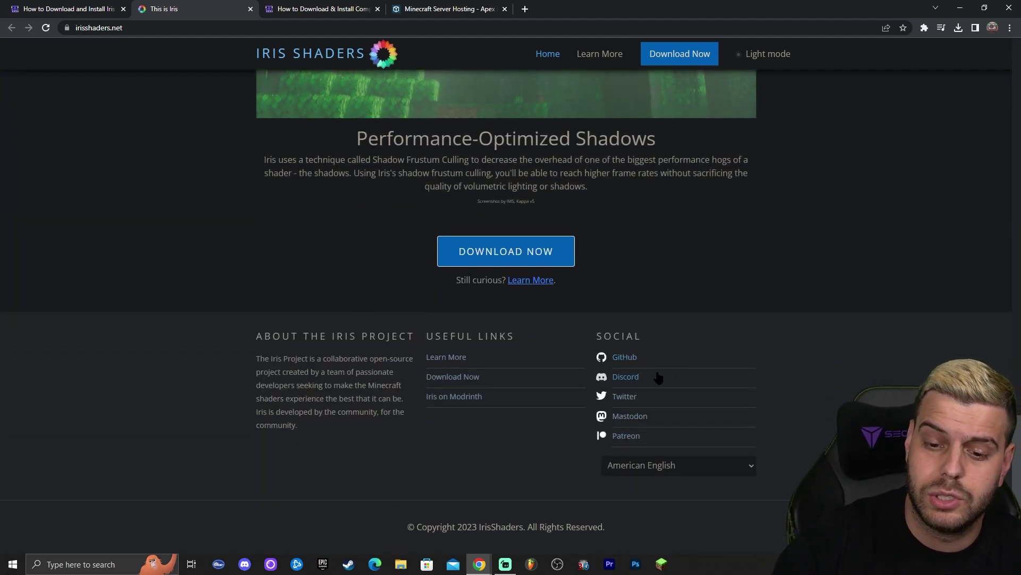
{"action": "left_click_drag", "start_coordinate": [594, 335], "coordinate": [651, 335]}
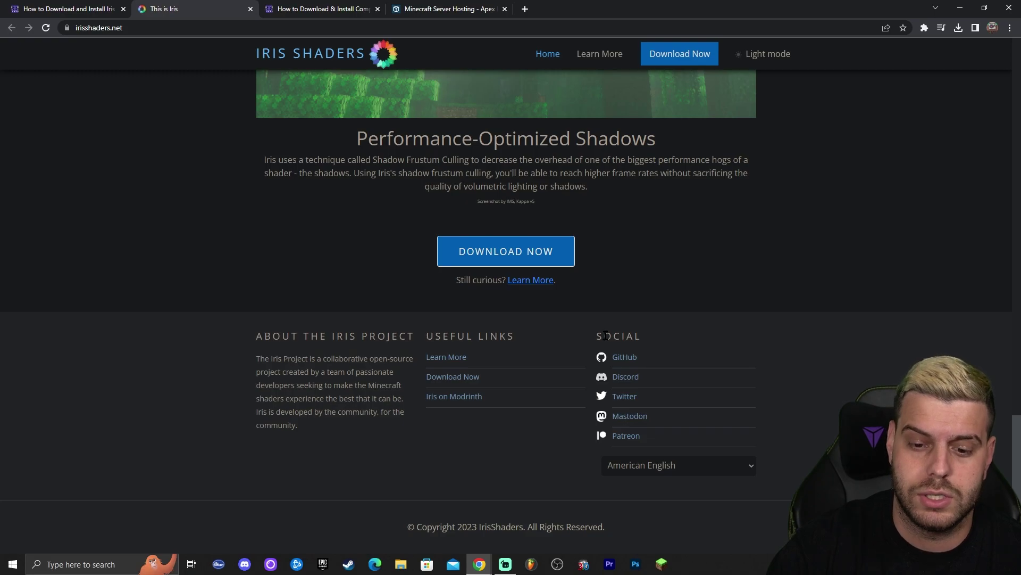
{"action": "left_click", "coordinate": [640, 334]}
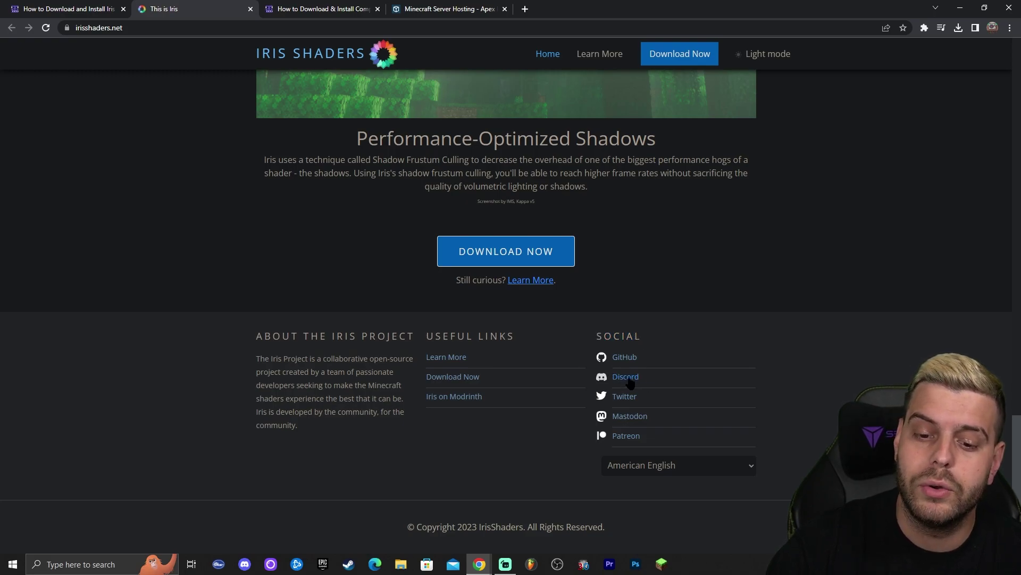